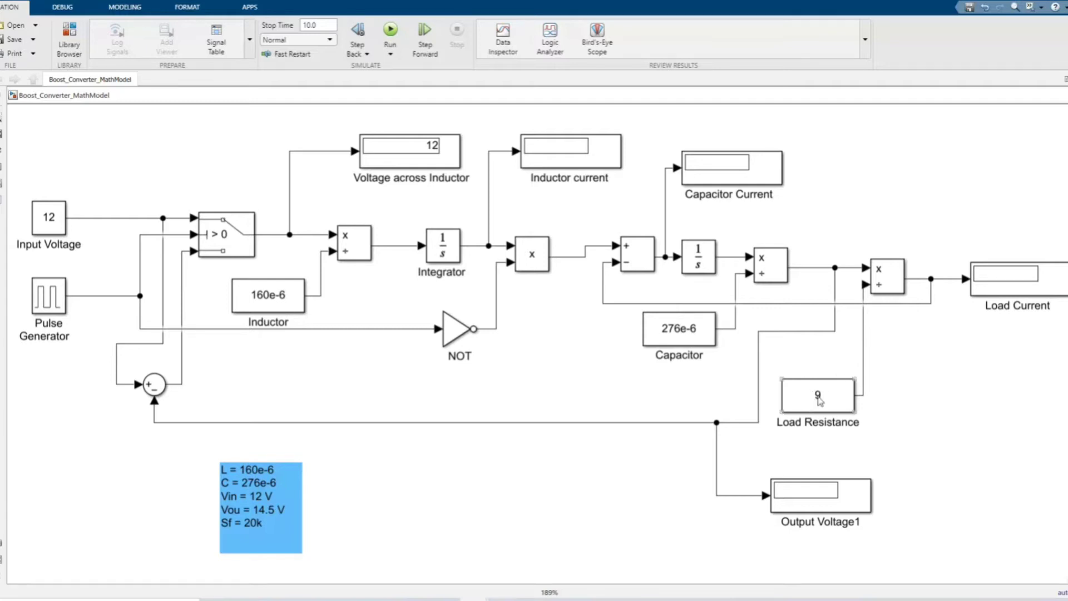
Move the Load Resistance constant block slightly up and to the left, keeping it wired to the final divide block.
{"action": "left_click_drag", "start_coordinate": [819, 399], "coordinate": [802, 393]}
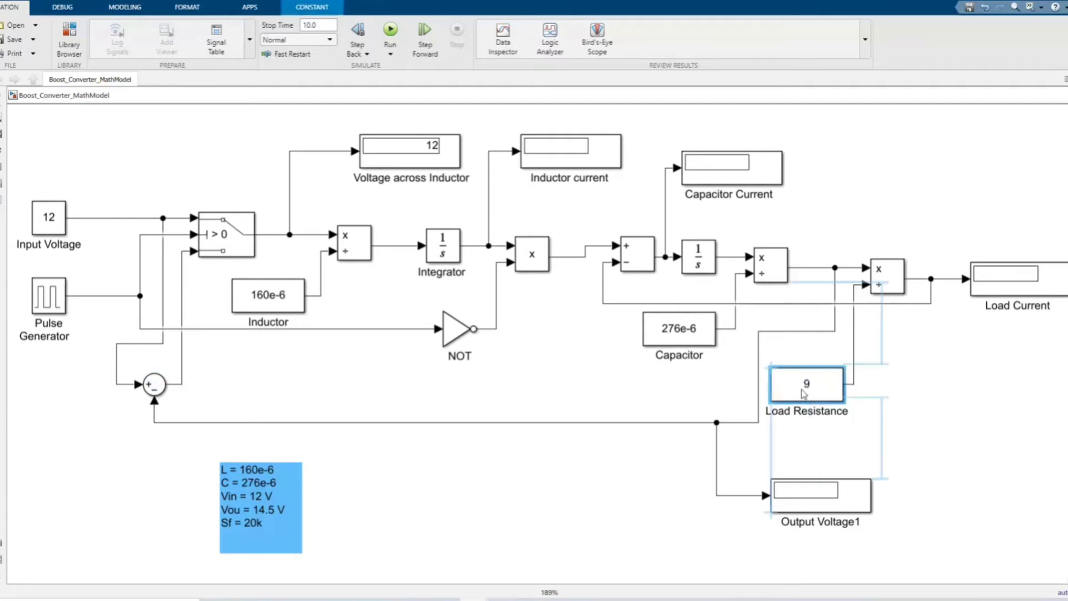
{"action": "left_click", "coordinate": [902, 386]}
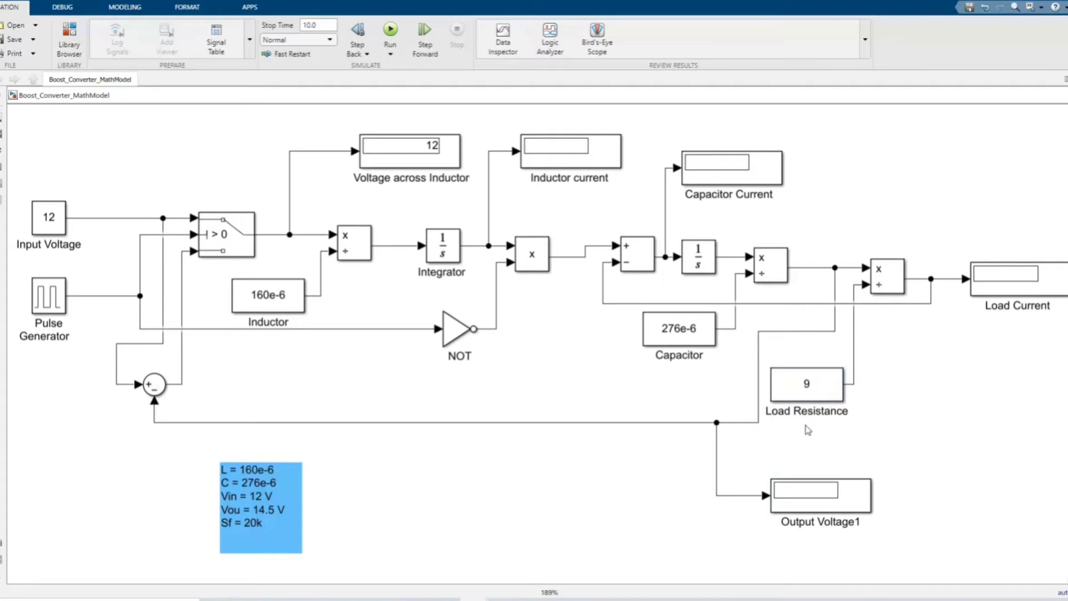
Compare the parameter note's L, C, Vin, Vou and Sf entries with the corresponding blocks in the model.
{"action": "left_click", "coordinate": [253, 535]}
{"action": "left_click", "coordinate": [257, 299]}
{"action": "left_click", "coordinate": [224, 480]}
{"action": "left_click", "coordinate": [444, 434]}
{"action": "left_click", "coordinate": [230, 506]}
{"action": "left_click", "coordinate": [61, 218]}
{"action": "left_click", "coordinate": [231, 480]}
{"action": "left_click", "coordinate": [325, 507]}
{"action": "left_click", "coordinate": [240, 542]}
{"action": "left_click", "coordinate": [334, 543]}
{"action": "scroll", "coordinate": [406, 518], "scroll_direction": "down", "scroll_amount": 1}
{"action": "scroll", "coordinate": [406, 516], "scroll_direction": "up", "scroll_amount": 1}
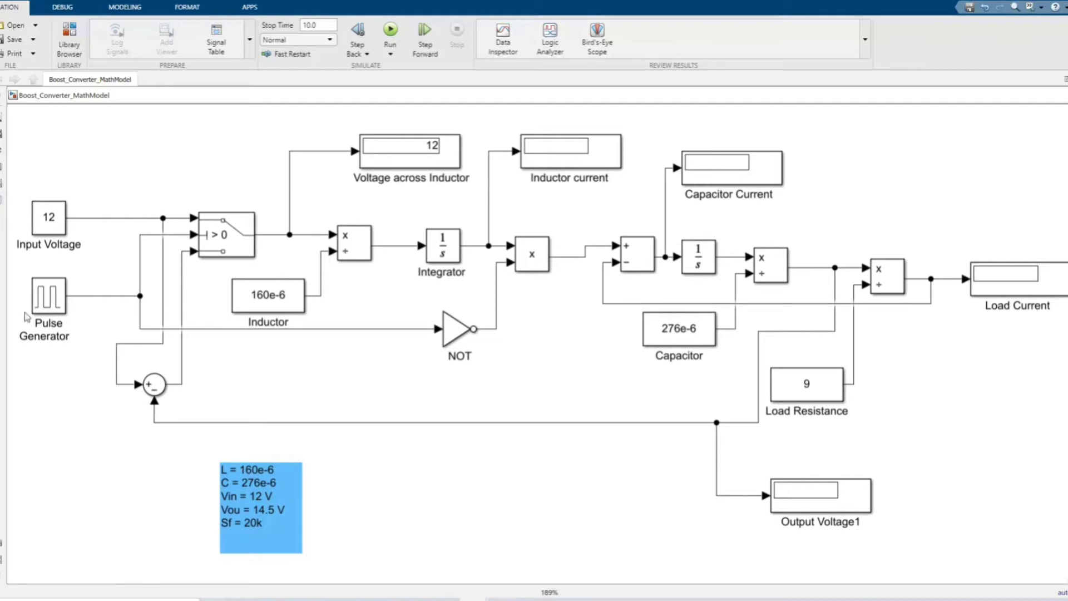
Review the Pulse Generator block's parameters, especially its period and pulse width.
{"action": "double_click", "coordinate": [45, 303]}
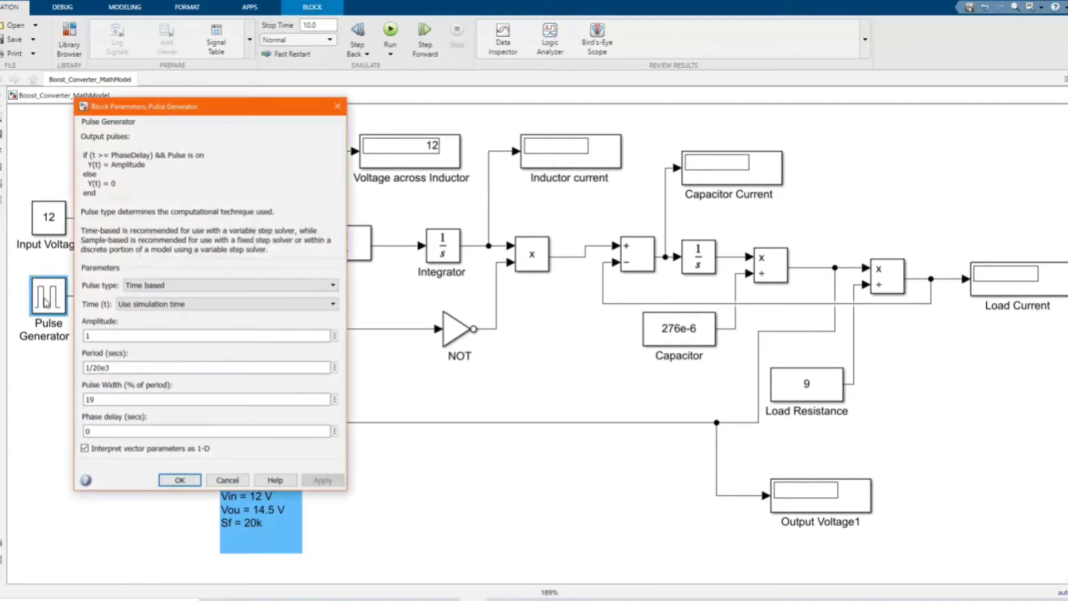
{"action": "left_click", "coordinate": [101, 367]}
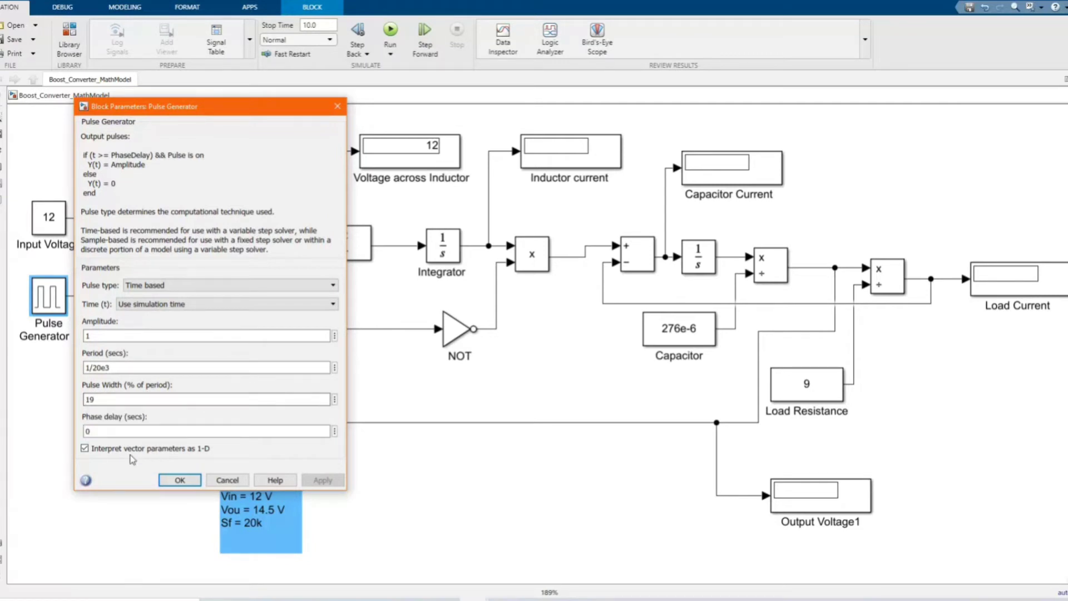
{"action": "left_click", "coordinate": [177, 480]}
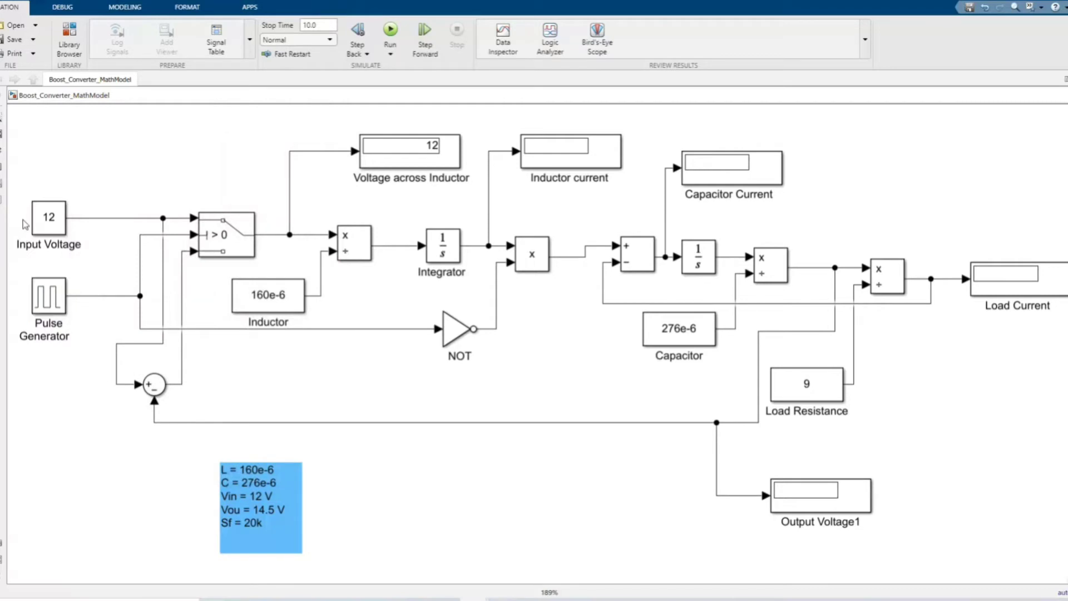
Trace the signal path from Input Voltage through the Switch and the subtraction block fed by the output voltage.
{"action": "left_click", "coordinate": [44, 221]}
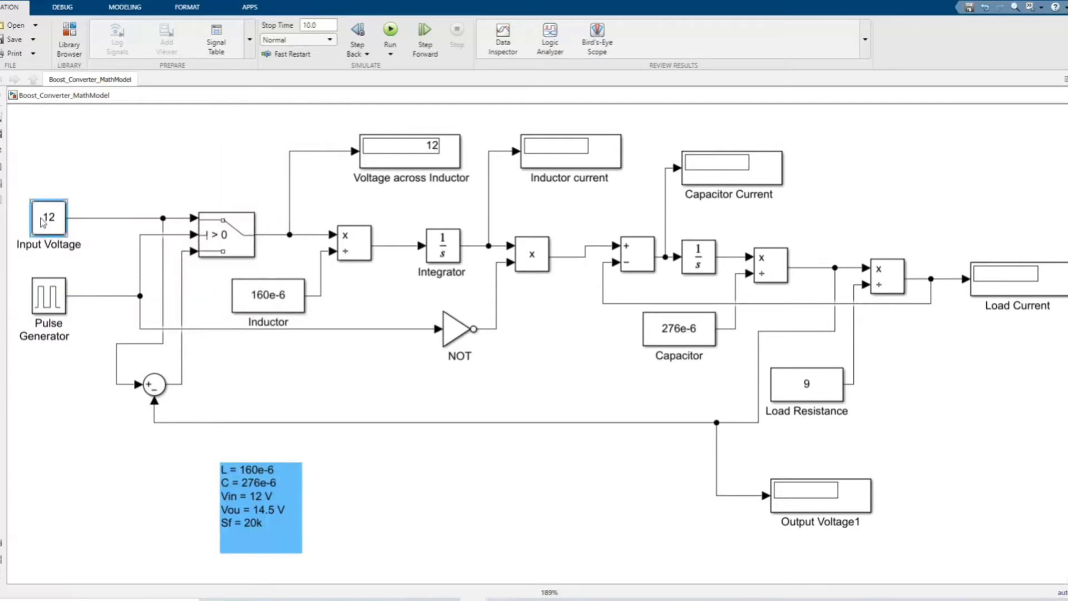
{"action": "left_click", "coordinate": [99, 247]}
{"action": "left_click", "coordinate": [232, 236]}
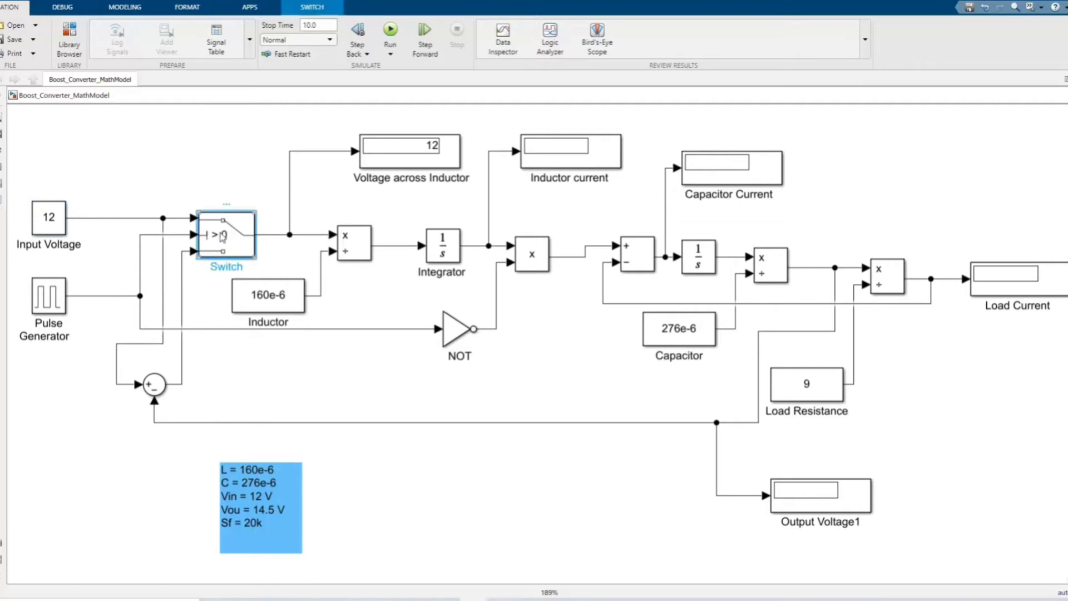
{"action": "left_click", "coordinate": [268, 261]}
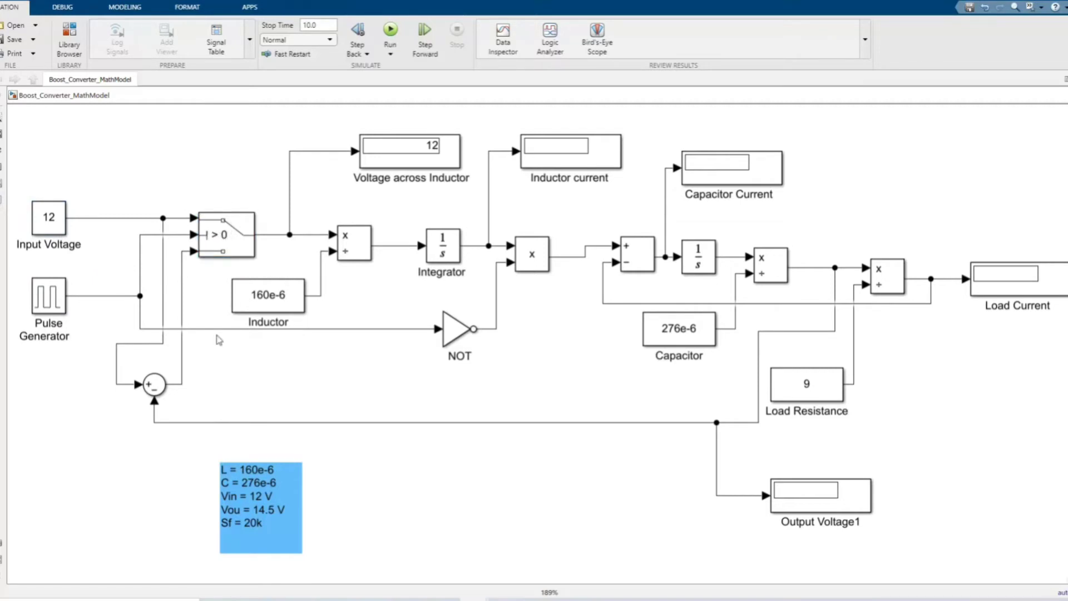
{"action": "left_click", "coordinate": [149, 389]}
{"action": "left_click", "coordinate": [819, 264]}
Shift the Voltage across Inductor display block a little to the left.
{"action": "left_click_drag", "start_coordinate": [448, 161], "coordinate": [408, 164]}
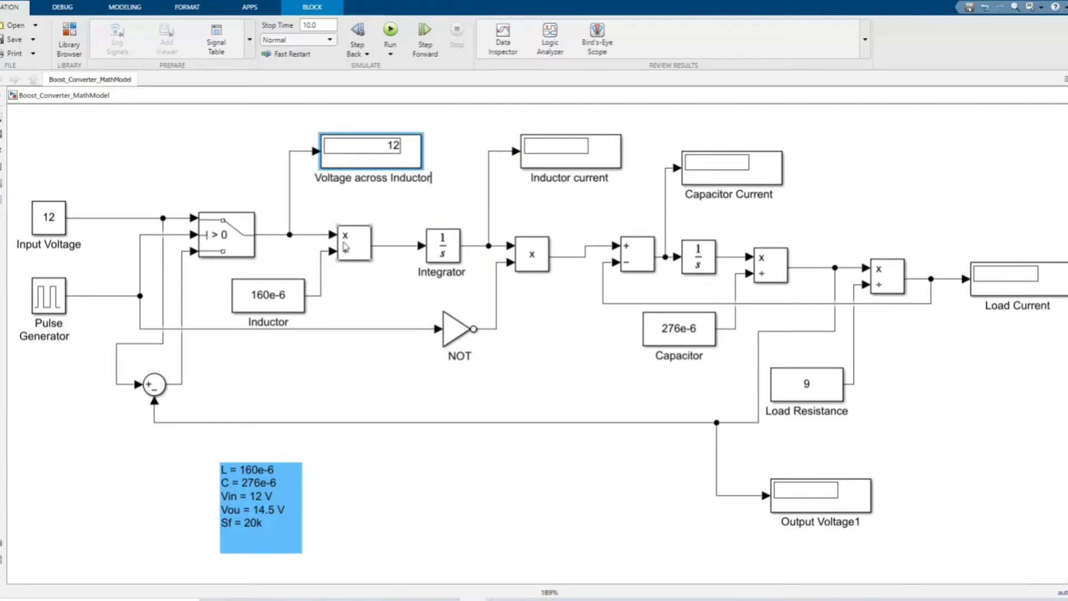
Review the parameters of the Integrator block that produces the inductor current.
{"action": "double_click", "coordinate": [443, 252]}
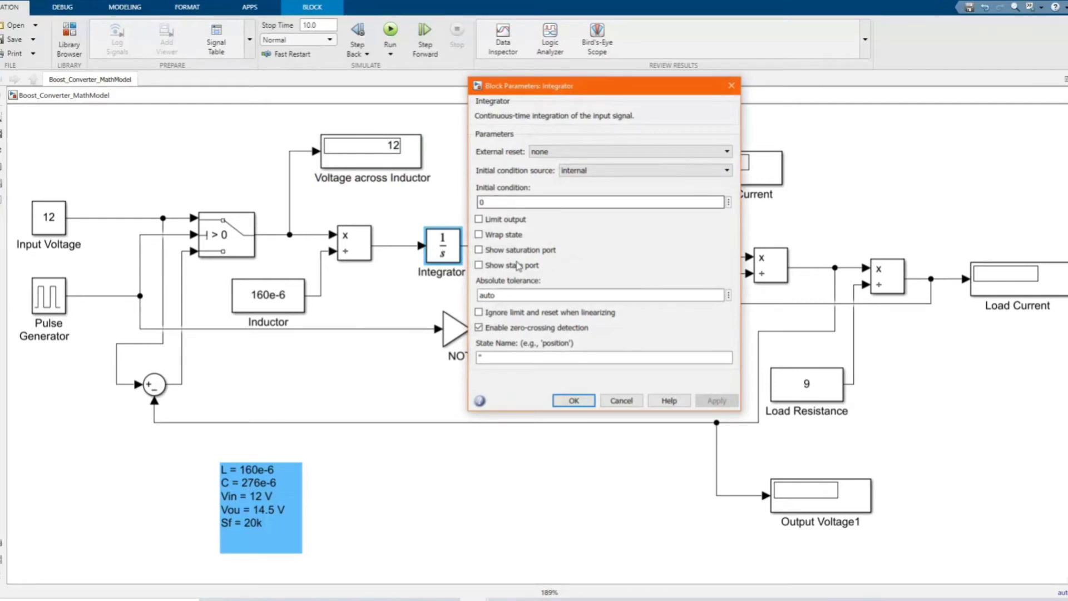
{"action": "left_click", "coordinate": [573, 400]}
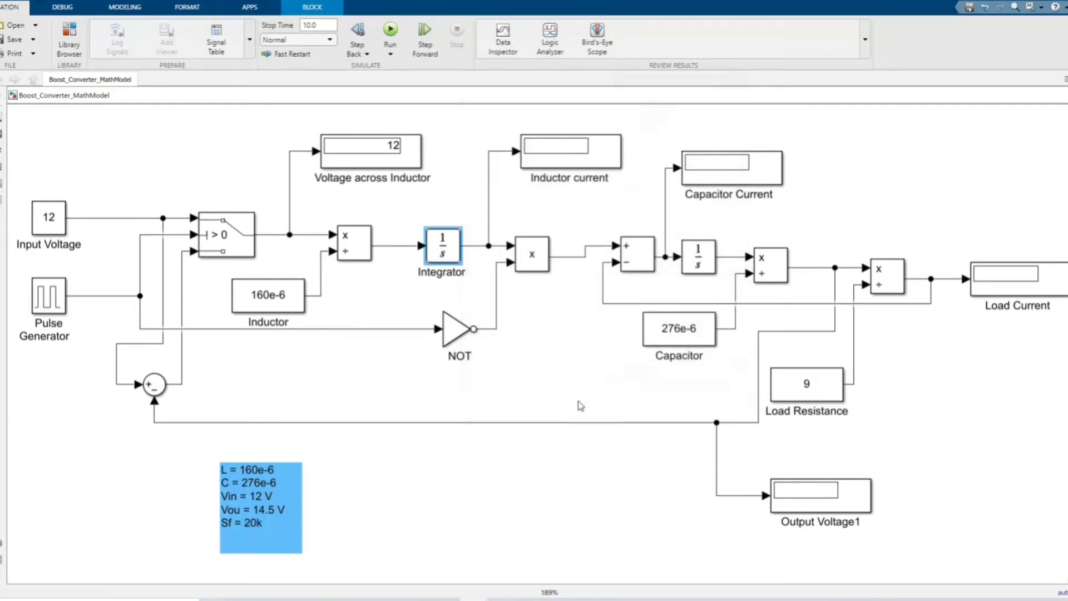
{"action": "left_click", "coordinate": [563, 350]}
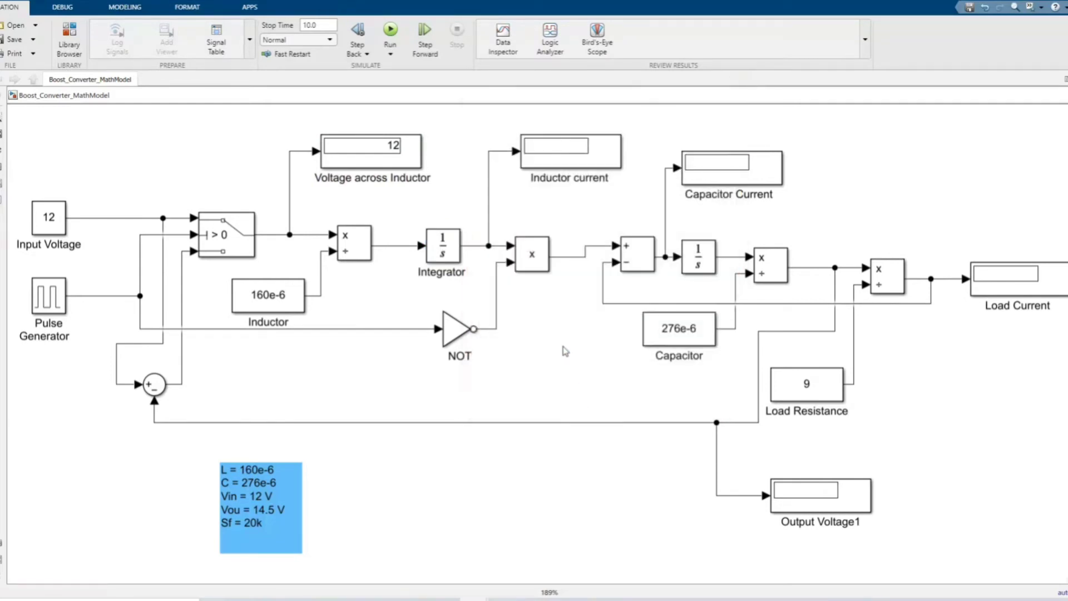
Examine the Product block after the inductor integrator and review the NOT block's operator parameters.
{"action": "left_click", "coordinate": [533, 261]}
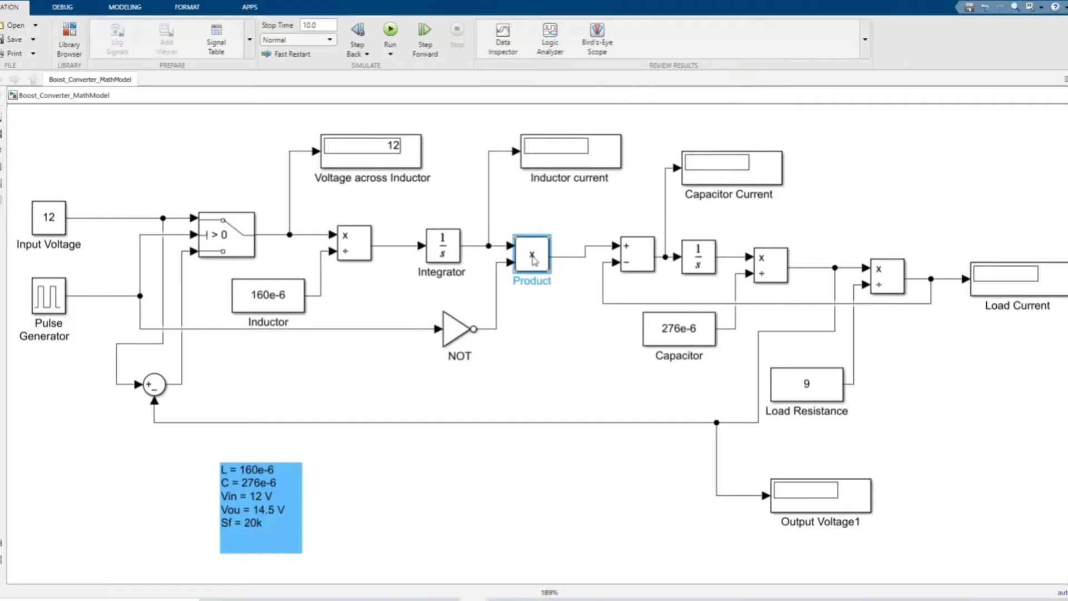
{"action": "left_click", "coordinate": [540, 309]}
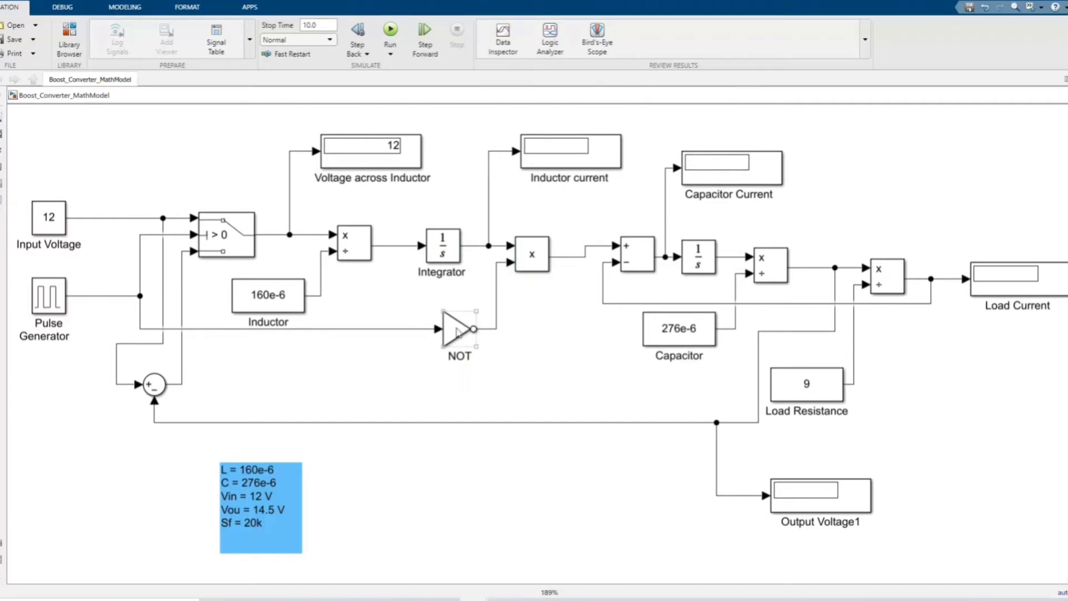
{"action": "double_click", "coordinate": [458, 333]}
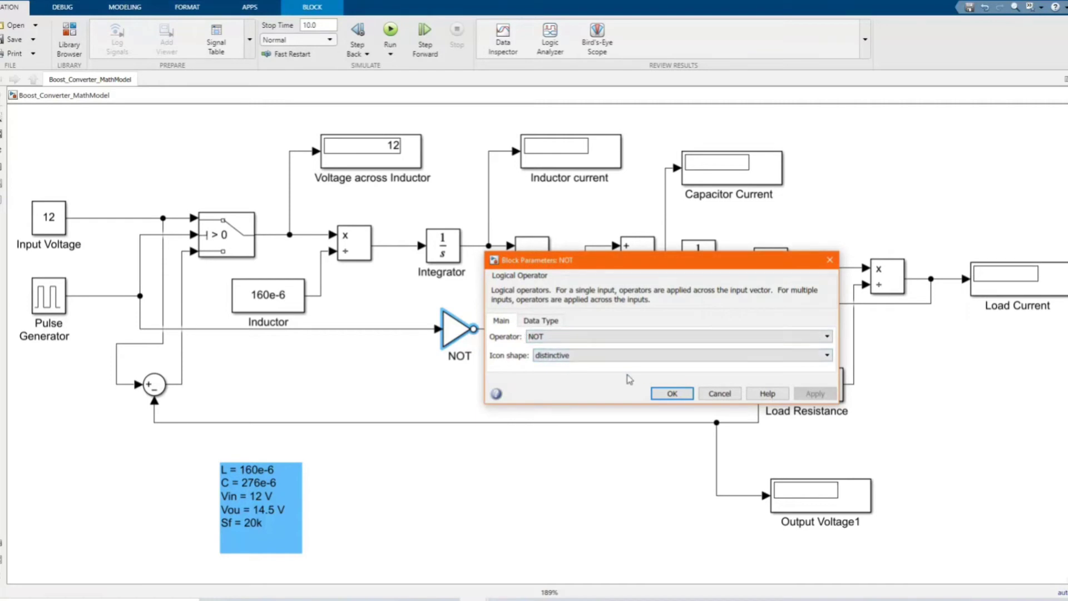
{"action": "left_click", "coordinate": [671, 397]}
{"action": "key", "text": "space"}
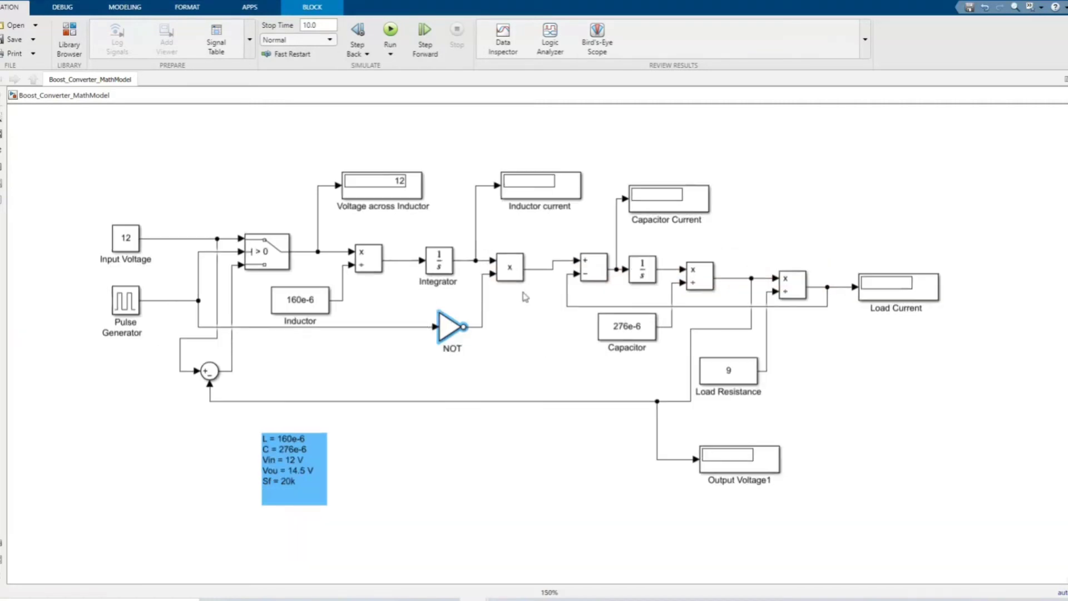
Review the parameters of the second integrator, which follows the capacitor current subtraction.
{"action": "scroll", "coordinate": [589, 272], "scroll_direction": "up", "scroll_amount": 3}
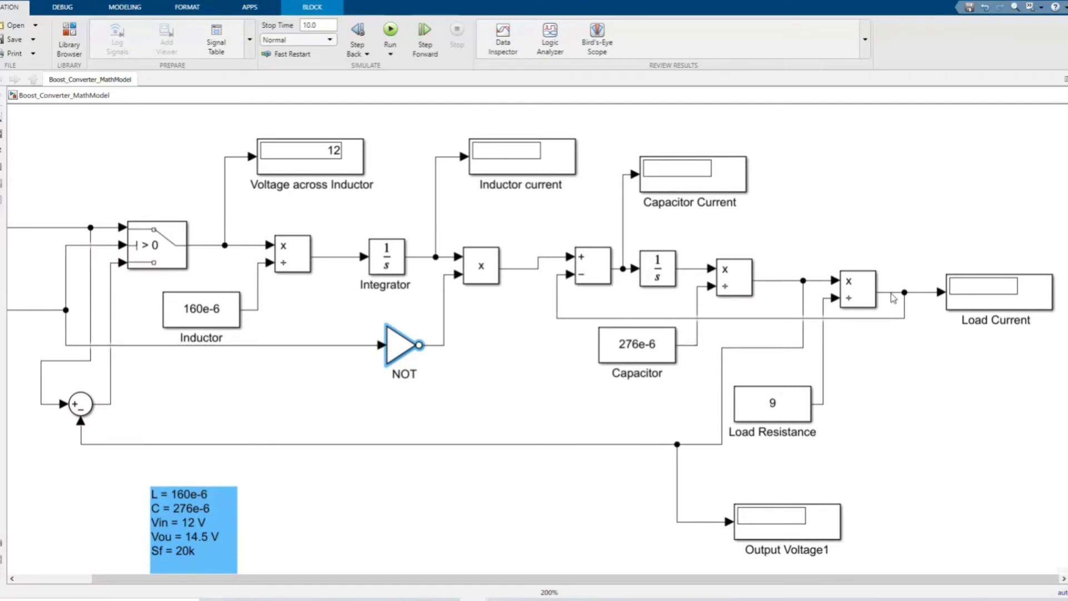
{"action": "left_click", "coordinate": [655, 272]}
{"action": "double_click", "coordinate": [655, 273]}
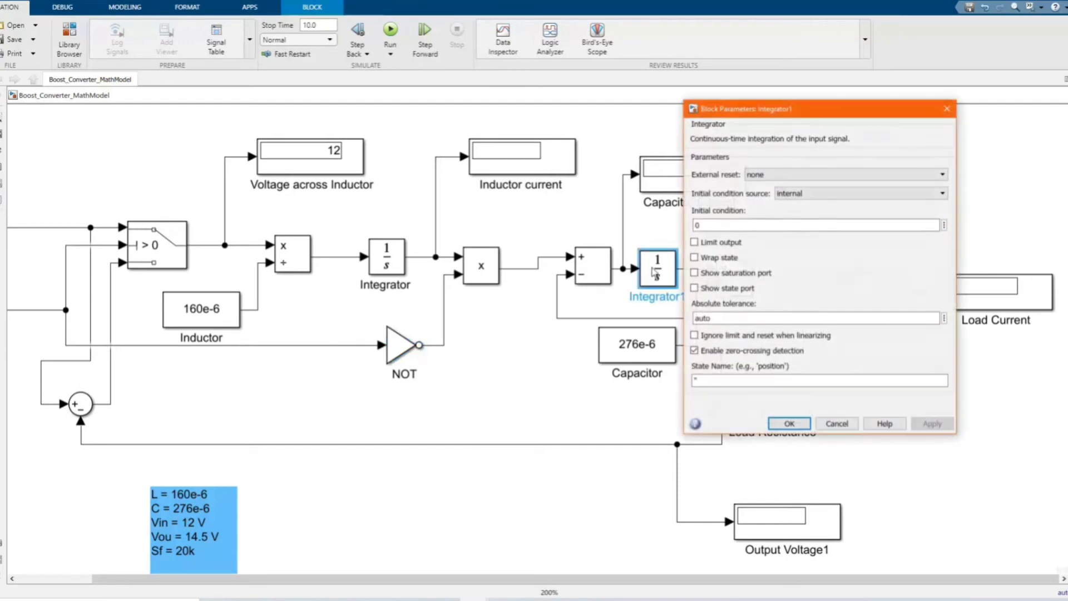
{"action": "left_click", "coordinate": [946, 111]}
{"action": "left_click", "coordinate": [758, 211]}
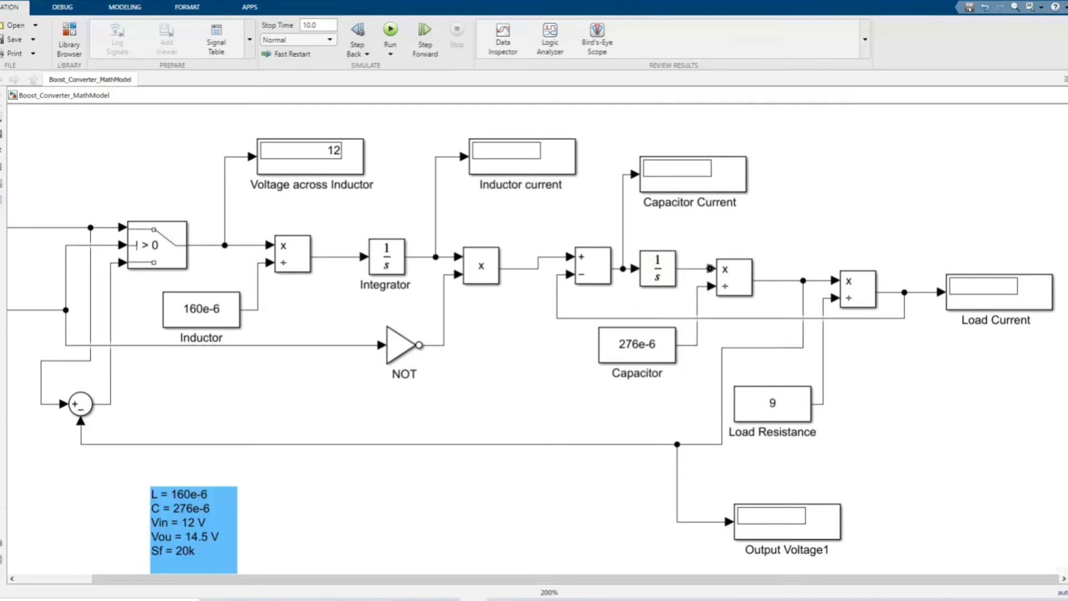
Examine the capacitor divide block and the output voltage and load current paths on the load side.
{"action": "left_click", "coordinate": [734, 278]}
{"action": "scroll", "coordinate": [726, 366], "scroll_direction": "down", "scroll_amount": 5}
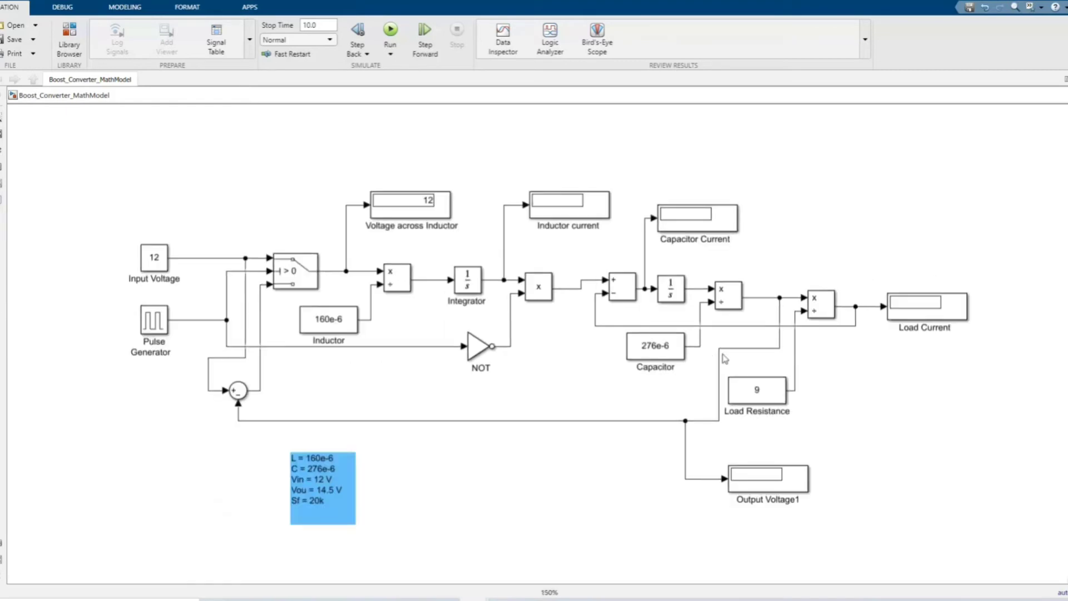
{"action": "scroll", "coordinate": [725, 359], "scroll_direction": "up", "scroll_amount": 5}
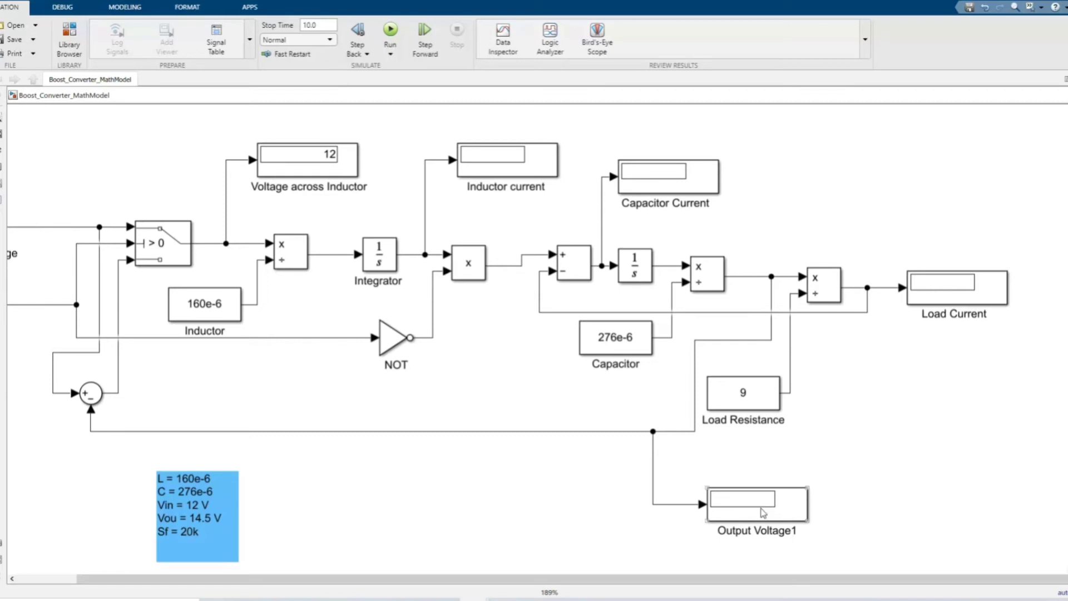
{"action": "scroll", "coordinate": [760, 495], "scroll_direction": "down", "scroll_amount": 1}
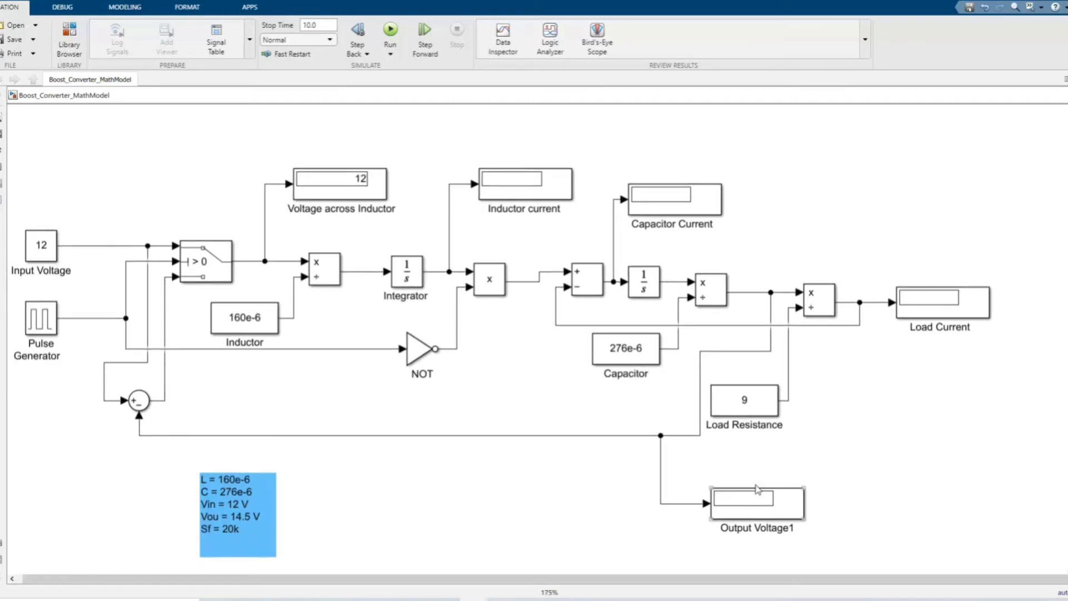
{"action": "scroll", "coordinate": [766, 450], "scroll_direction": "down", "scroll_amount": 1}
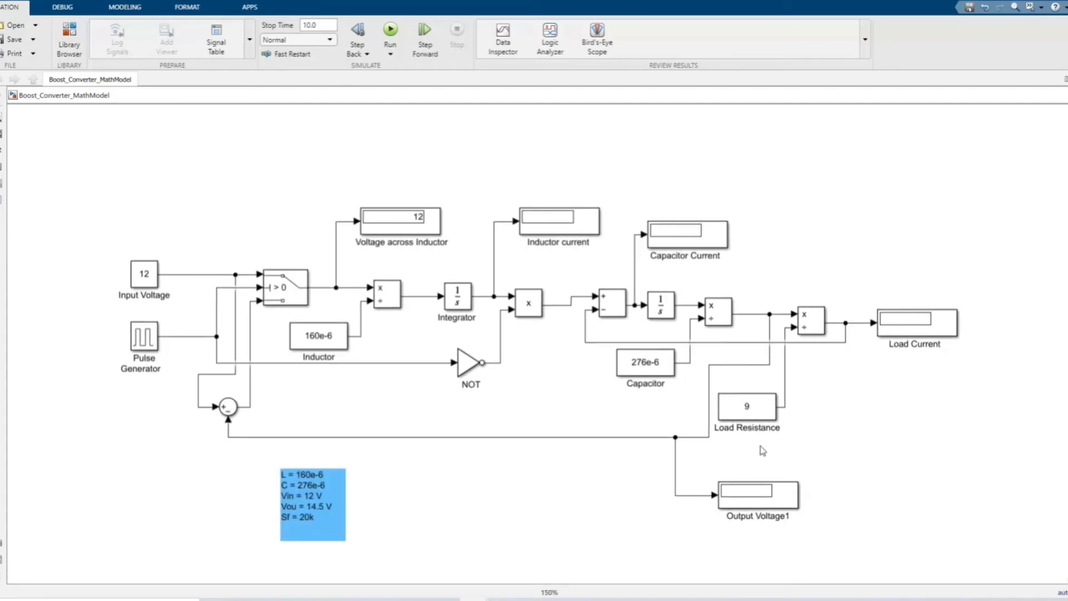
{"action": "scroll", "coordinate": [762, 451], "scroll_direction": "up", "scroll_amount": 1}
{"action": "scroll", "coordinate": [1, 139], "scroll_direction": "up", "scroll_amount": 1}
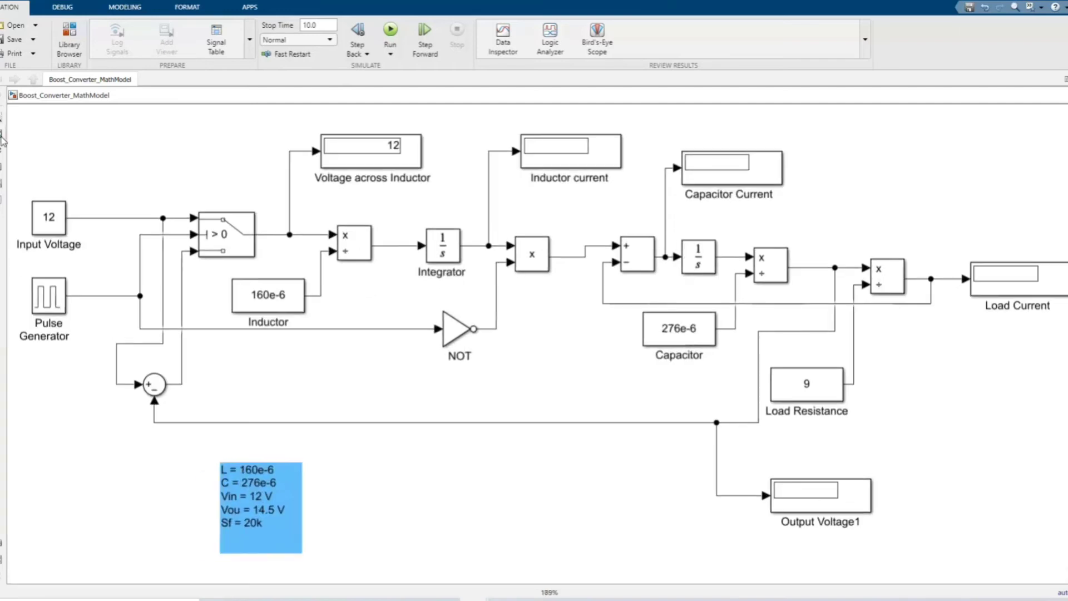
Check the parameter note and run the boost converter simulation.
{"action": "left_click", "coordinate": [222, 498]}
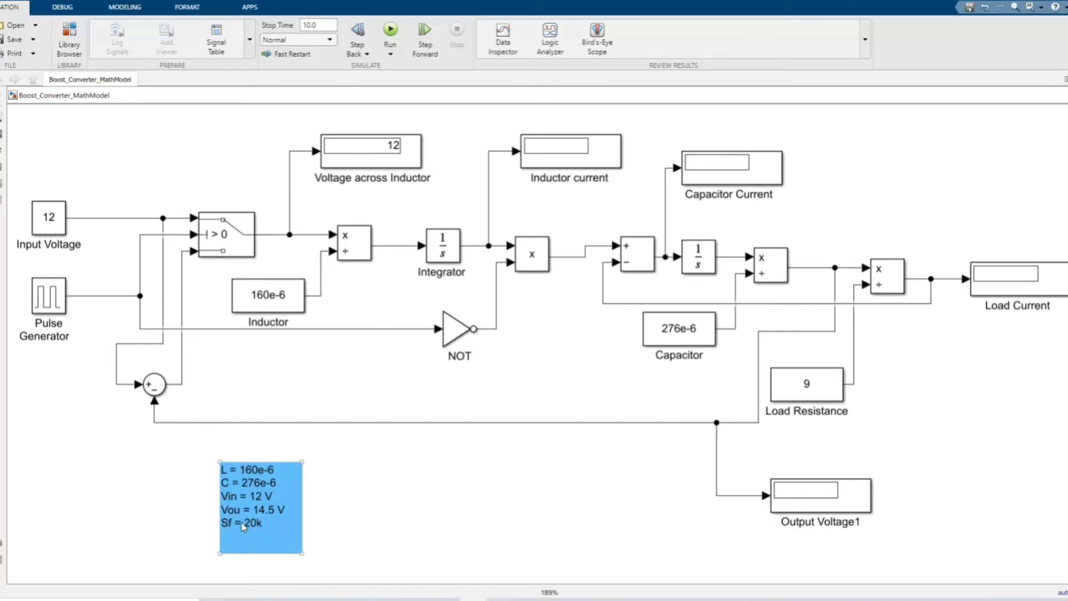
{"action": "left_click", "coordinate": [334, 500]}
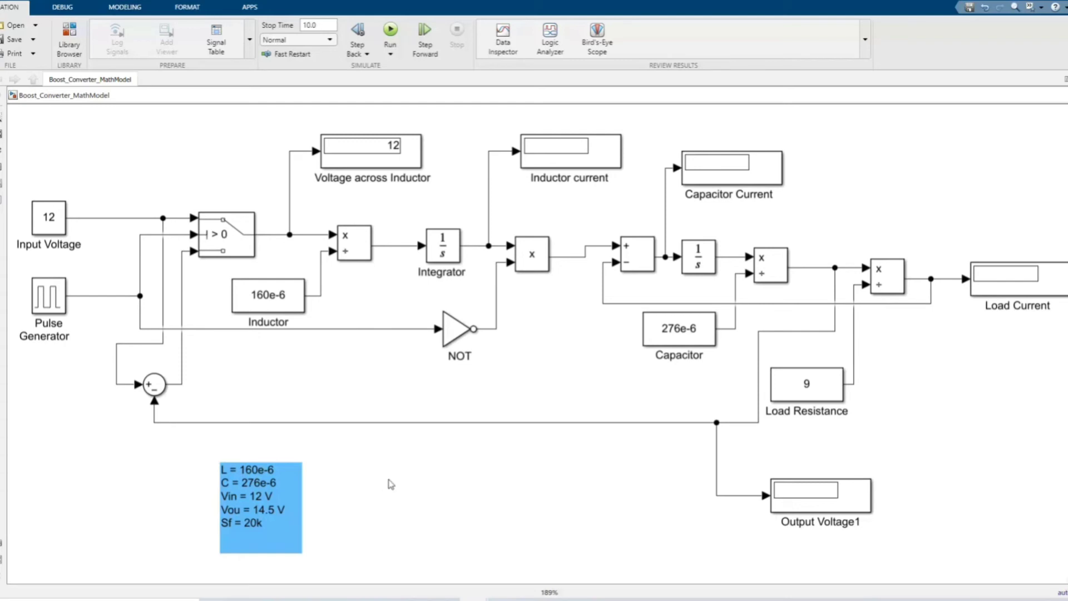
{"action": "left_click", "coordinate": [244, 499]}
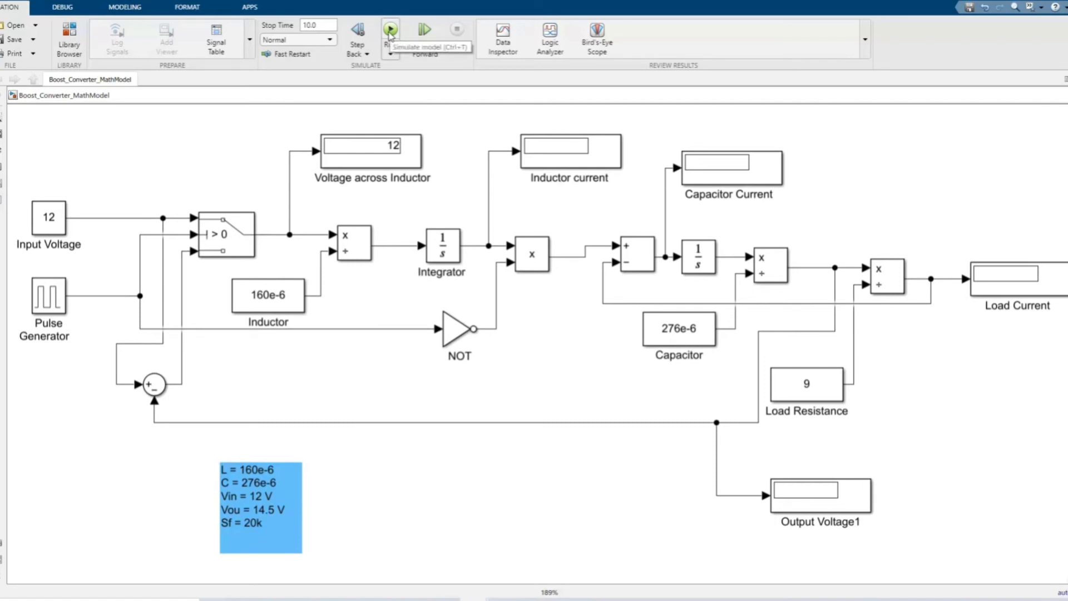
{"action": "left_click", "coordinate": [389, 32]}
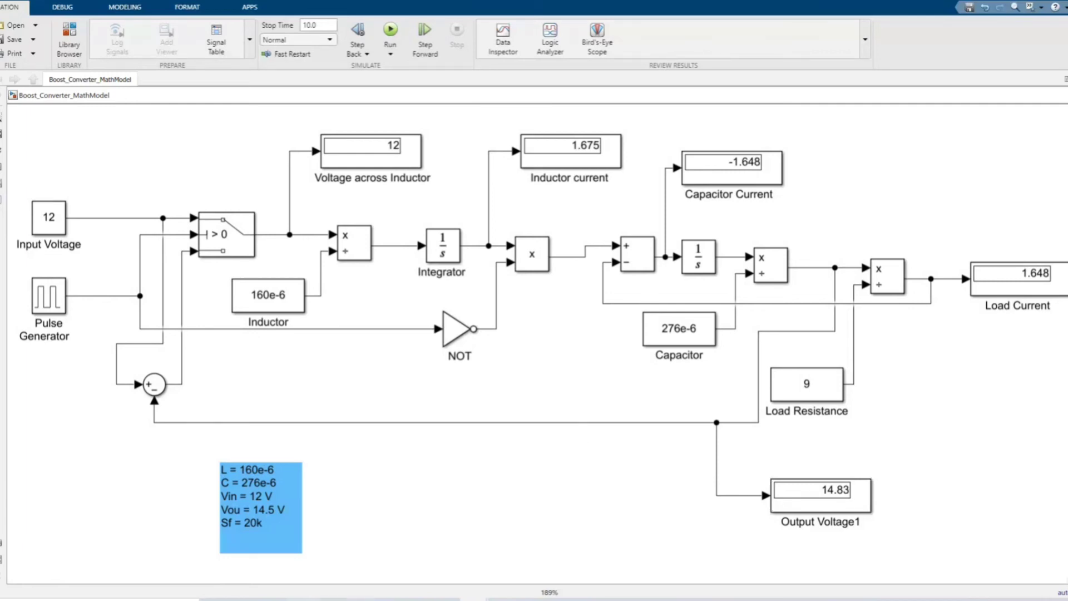
Set the Pulse Generator's pulse width to 25% of the period and rerun the simulation.
{"action": "double_click", "coordinate": [56, 297]}
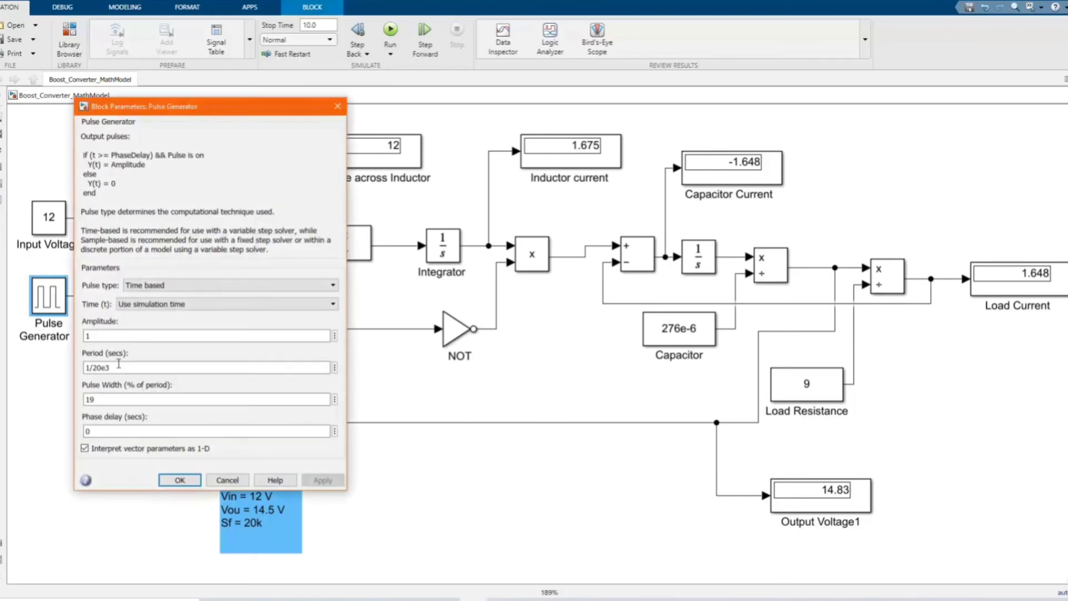
{"action": "double_click", "coordinate": [104, 399]}
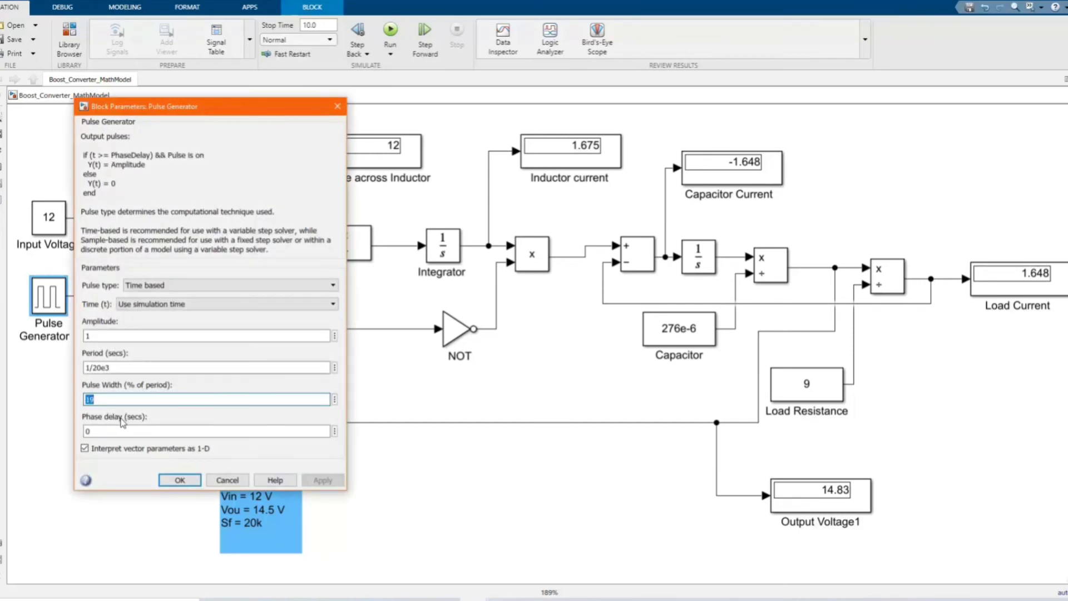
{"action": "type", "text": "25"}
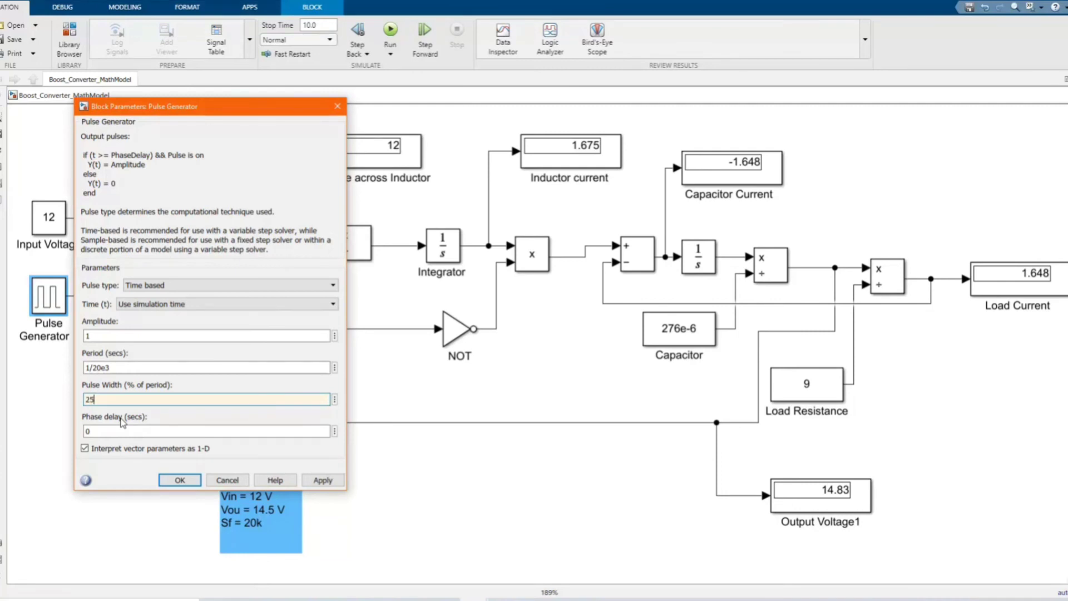
{"action": "left_click", "coordinate": [316, 482]}
{"action": "left_click", "coordinate": [174, 481]}
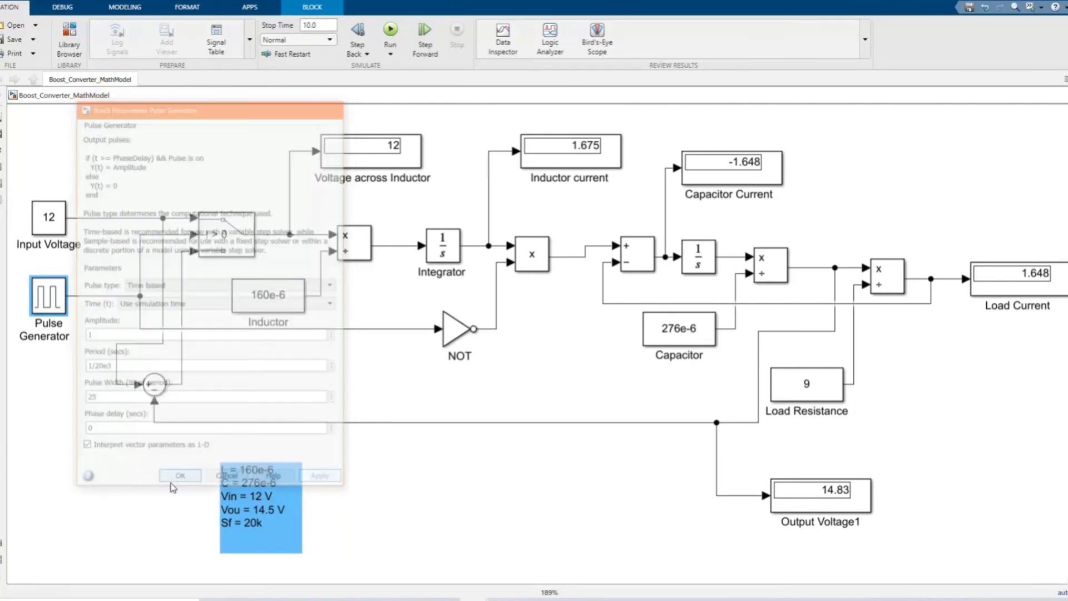
{"action": "left_click", "coordinate": [537, 503]}
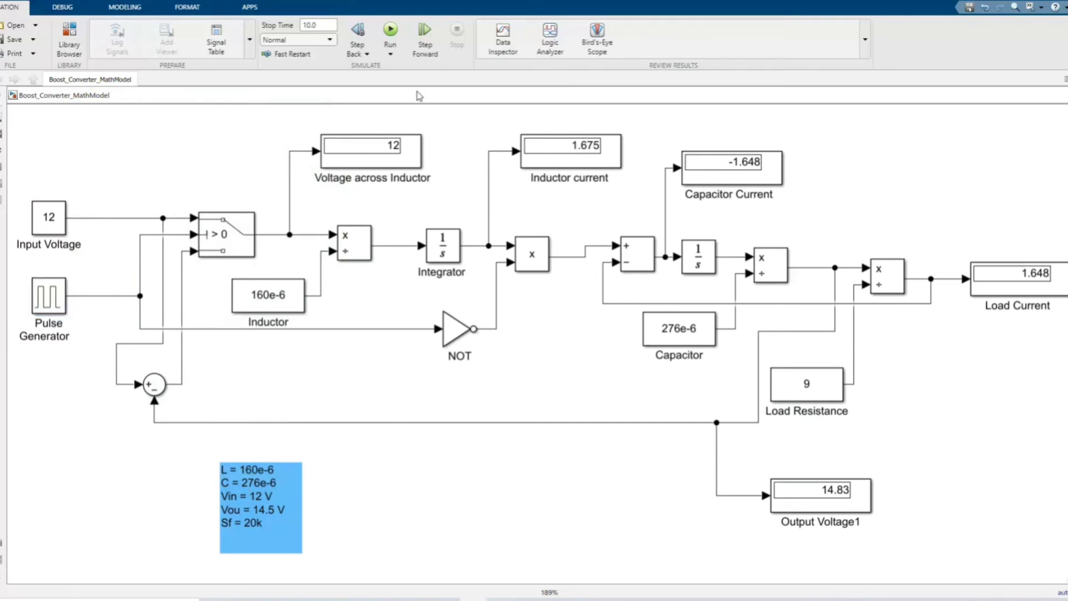
{"action": "left_click", "coordinate": [392, 30]}
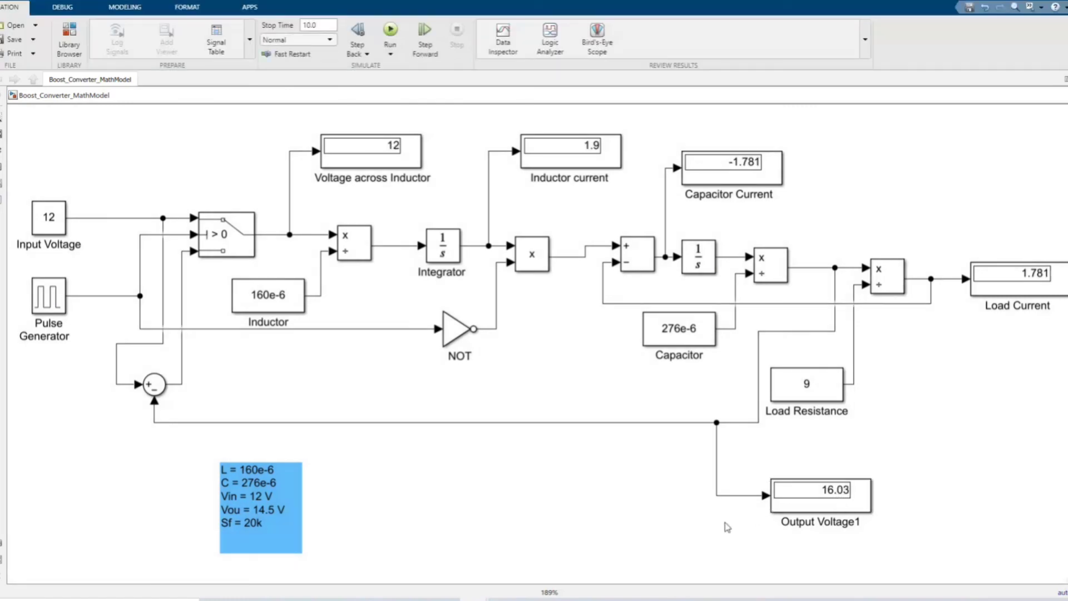
Set the Pulse Generator's pulse width to 50% of the period and simulate the model again.
{"action": "double_click", "coordinate": [51, 300]}
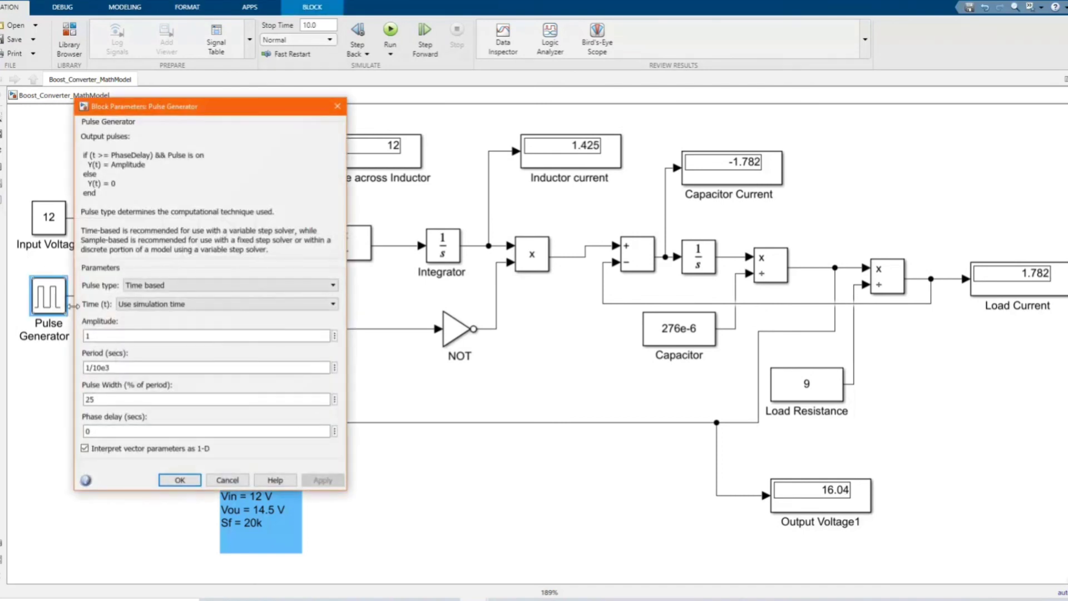
{"action": "double_click", "coordinate": [96, 400]}
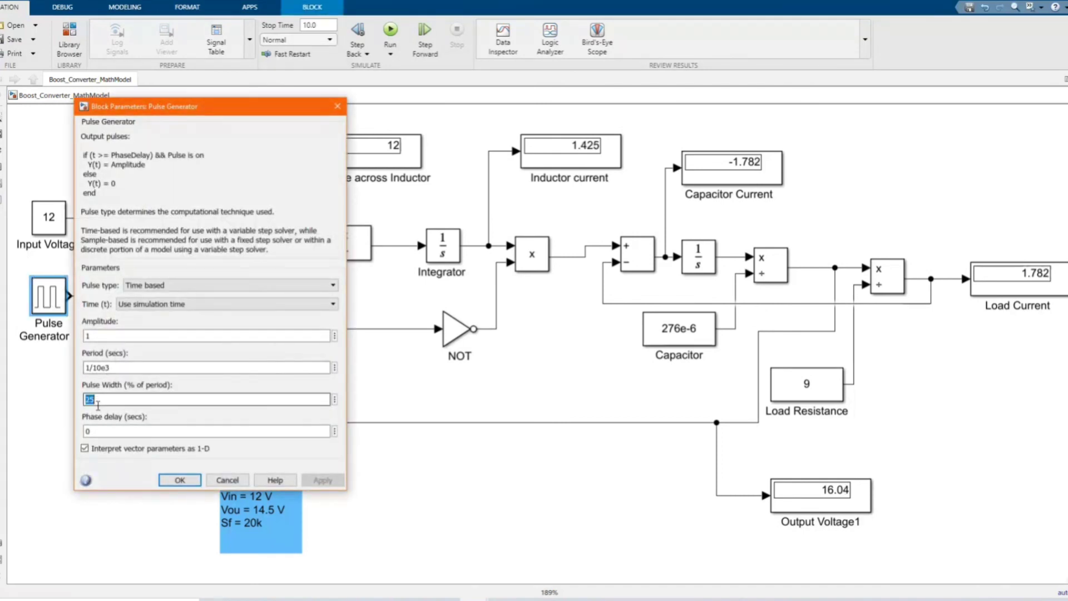
{"action": "type", "text": "5"}
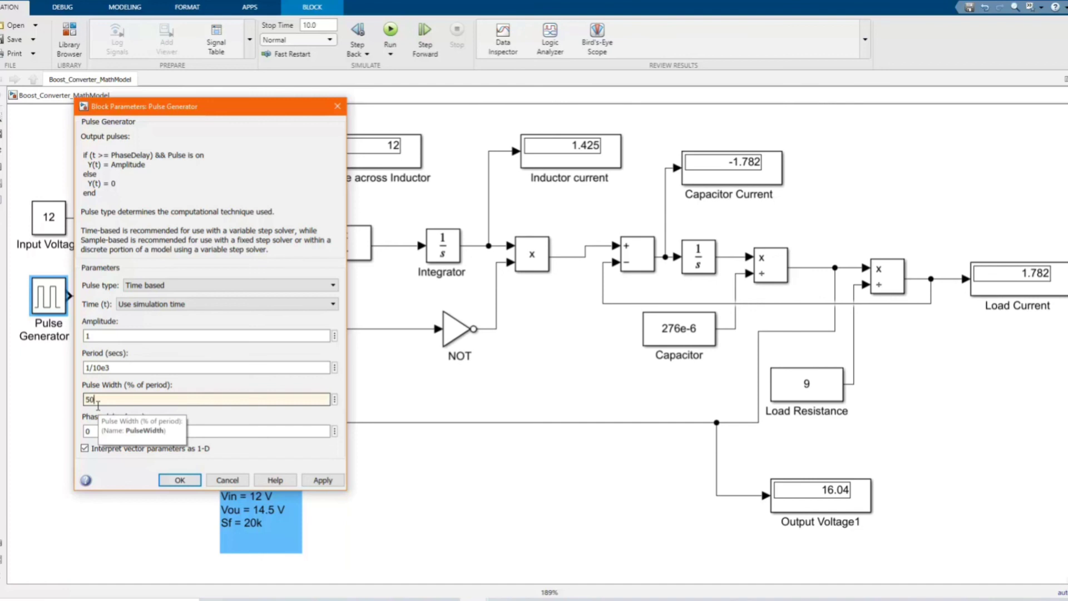
{"action": "left_click", "coordinate": [323, 479]}
{"action": "left_click", "coordinate": [180, 480]}
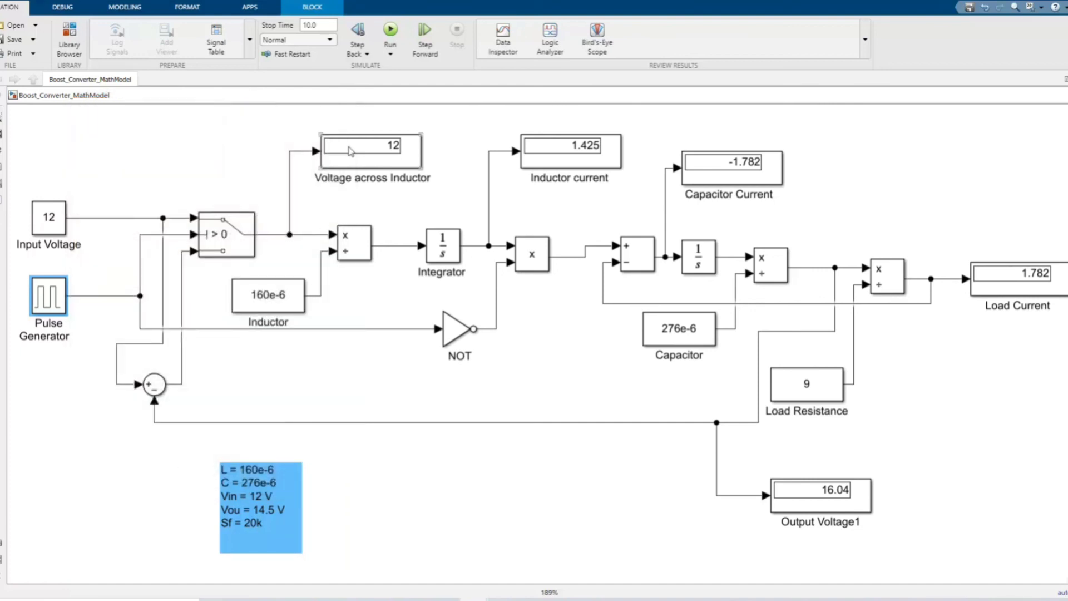
{"action": "left_click", "coordinate": [391, 32]}
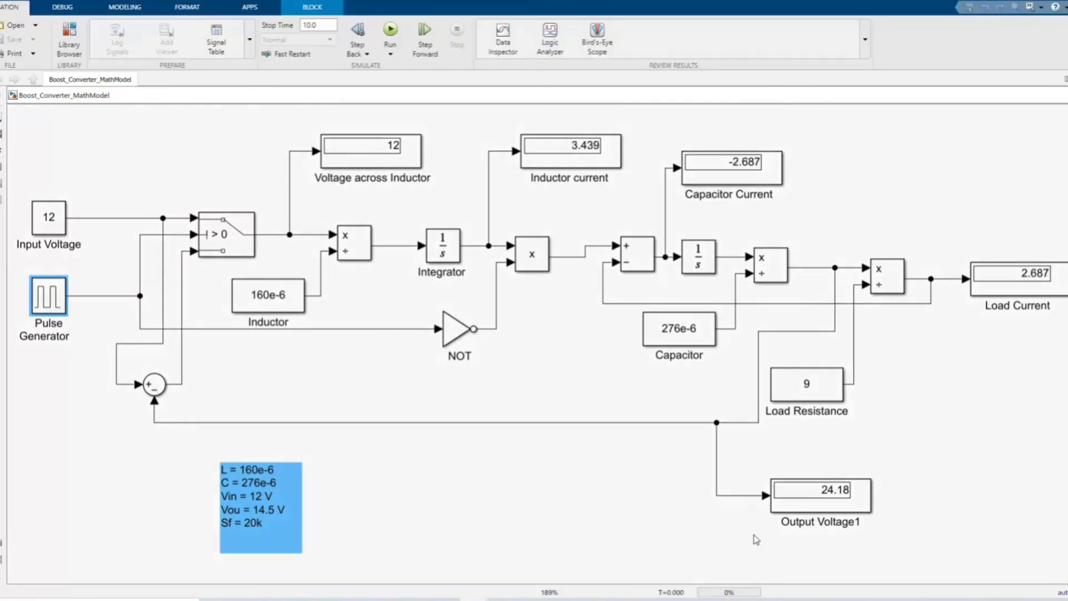